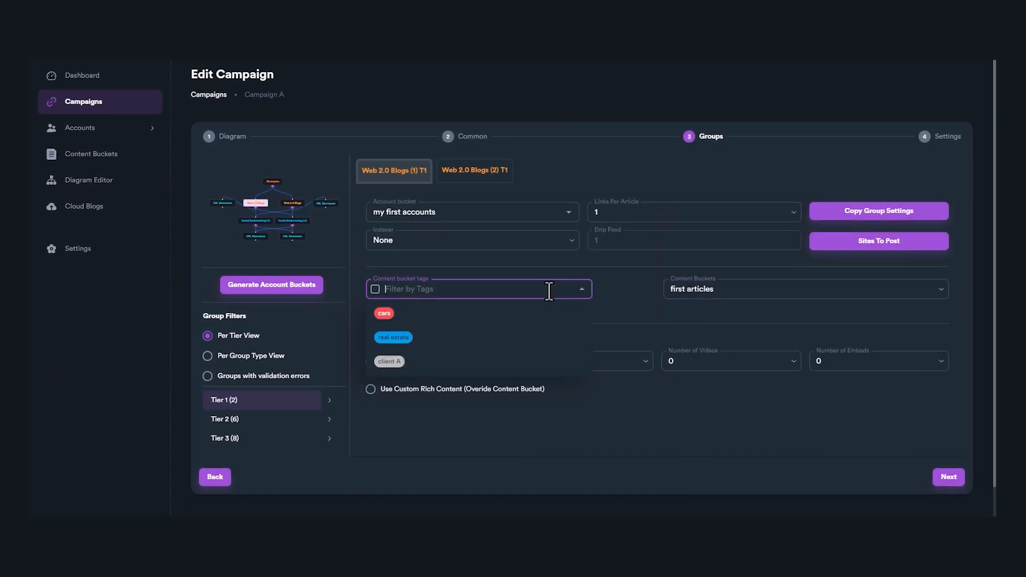
# Filter the content buckets by the cars tag, then by the real estate tag instead.
pyautogui.click(384, 312)
pyautogui.click(625, 328)
pyautogui.click(802, 289)
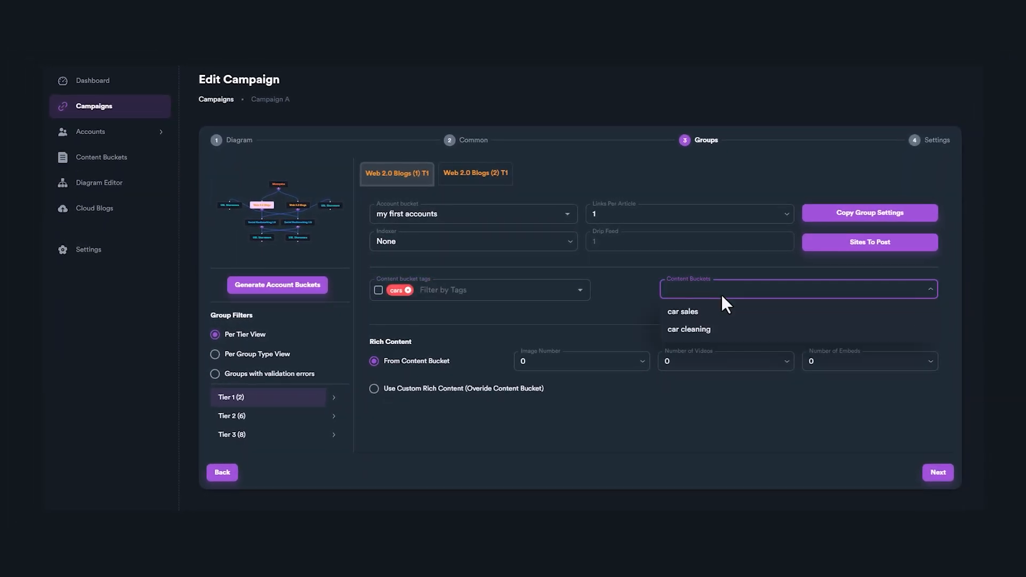
pyautogui.click(570, 290)
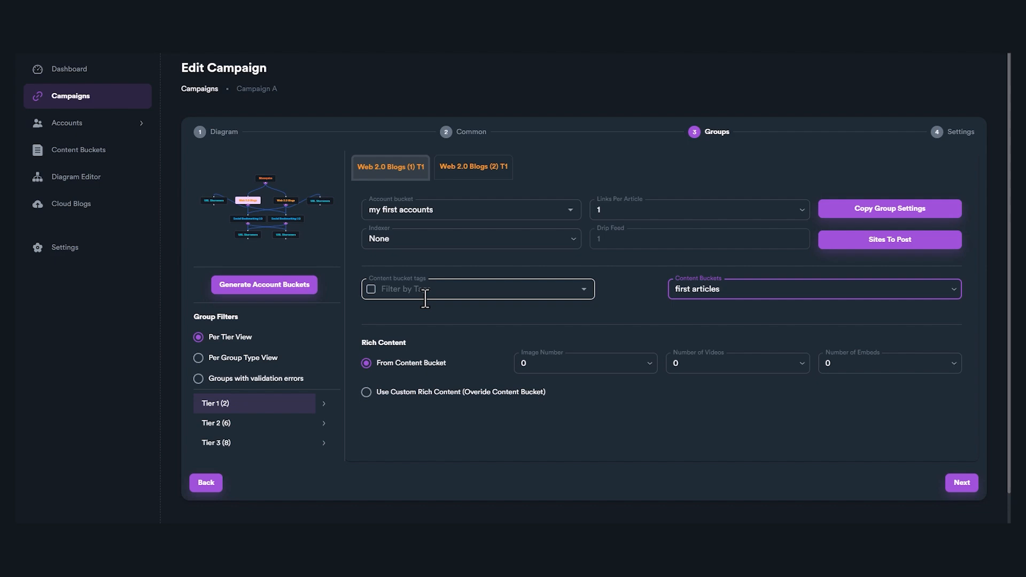
pyautogui.click(585, 288)
pyautogui.click(444, 345)
pyautogui.click(722, 289)
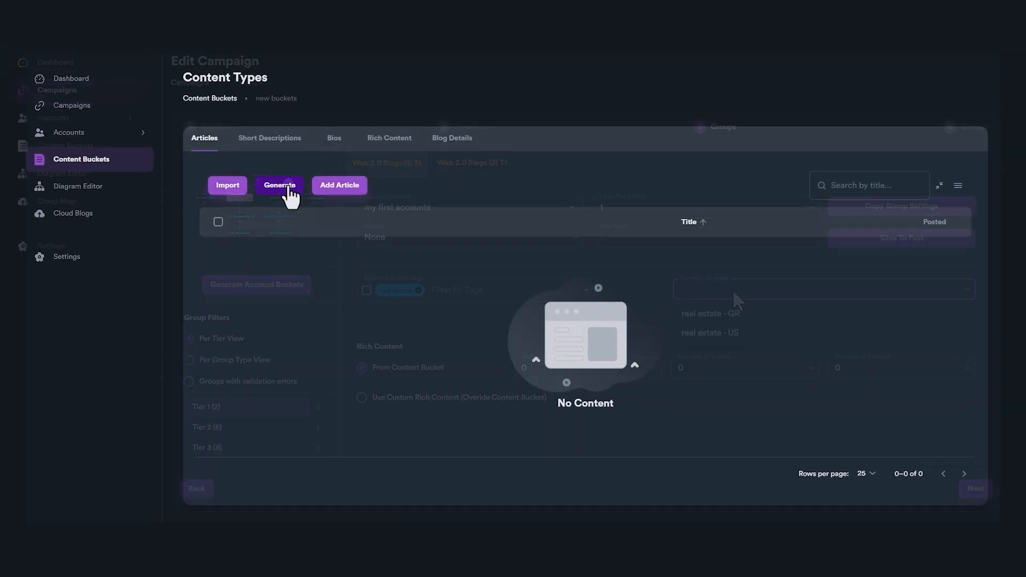
# Go to the Article Builder generator, then move the right Web 2.0 Blogs node up and left in the diagram.
pyautogui.click(279, 186)
pyautogui.click(317, 245)
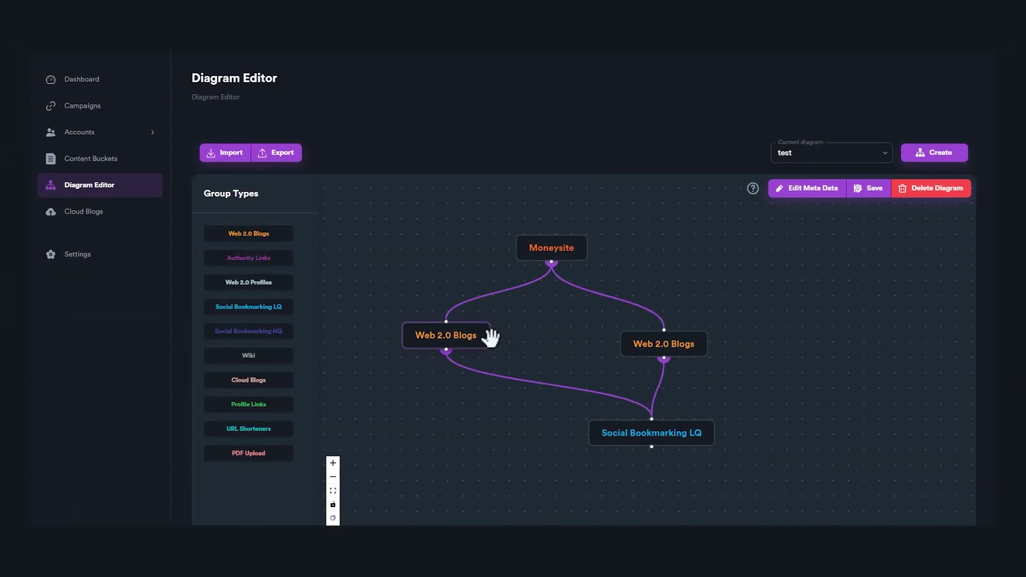
pyautogui.moveTo(666, 354); pyautogui.dragTo(567, 332)
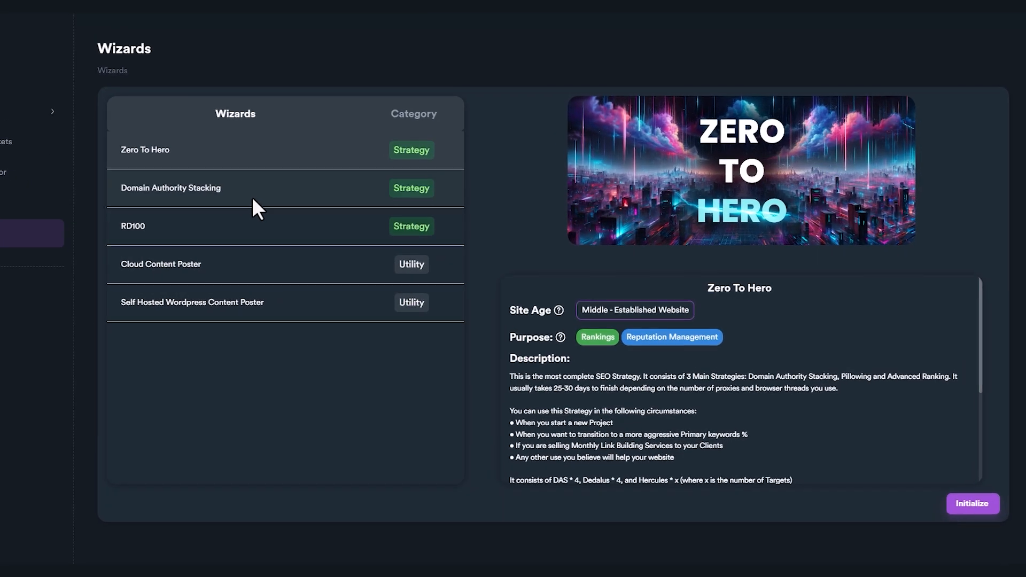
# Read the Domain Authority Stacking, RD100, Cloud Content Poster and Self Hosted Wordpress descriptions in turn.
pyautogui.click(251, 196)
pyautogui.click(230, 231)
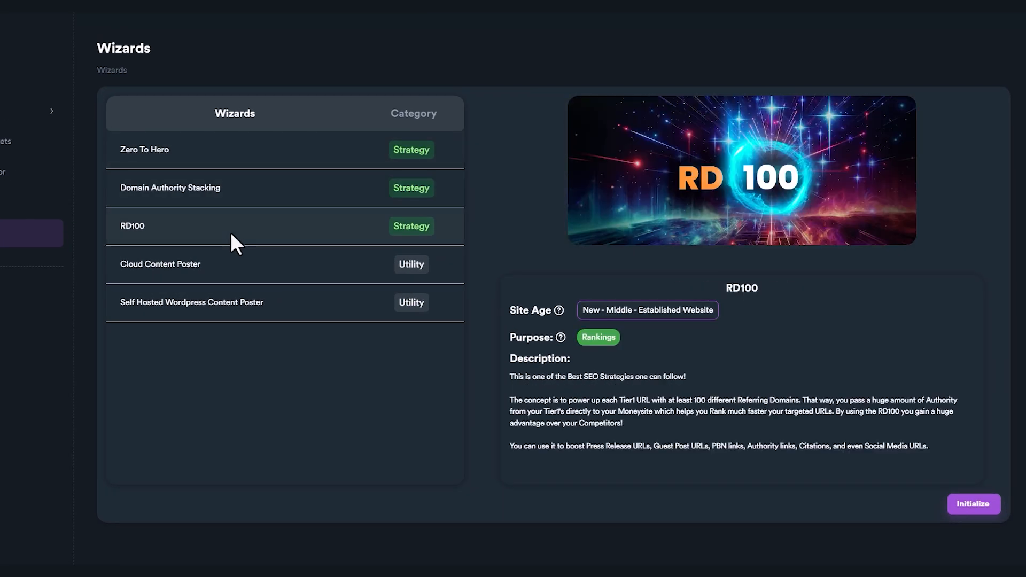
pyautogui.click(215, 264)
pyautogui.click(215, 297)
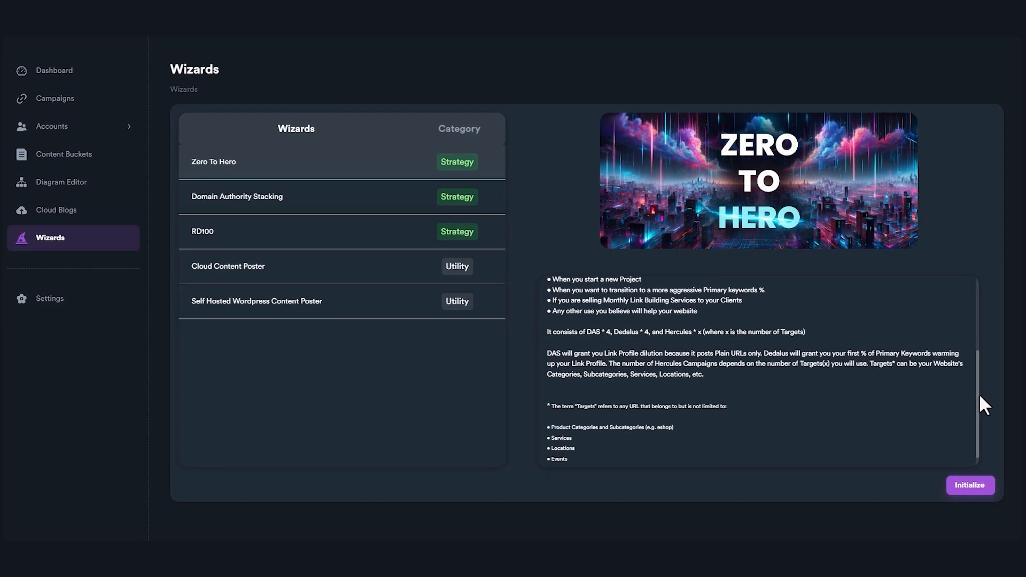
# Revisit the wizard descriptions in reverse, ending on the RD100 details.
pyautogui.click(265, 200)
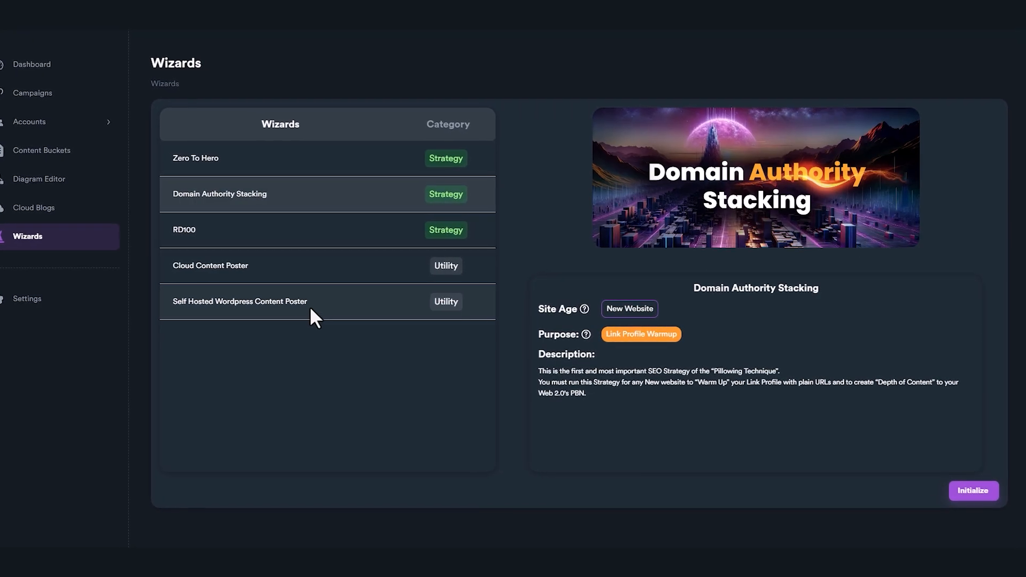
pyautogui.click(309, 306)
pyautogui.moveTo(982, 297); pyautogui.dragTo(983, 383)
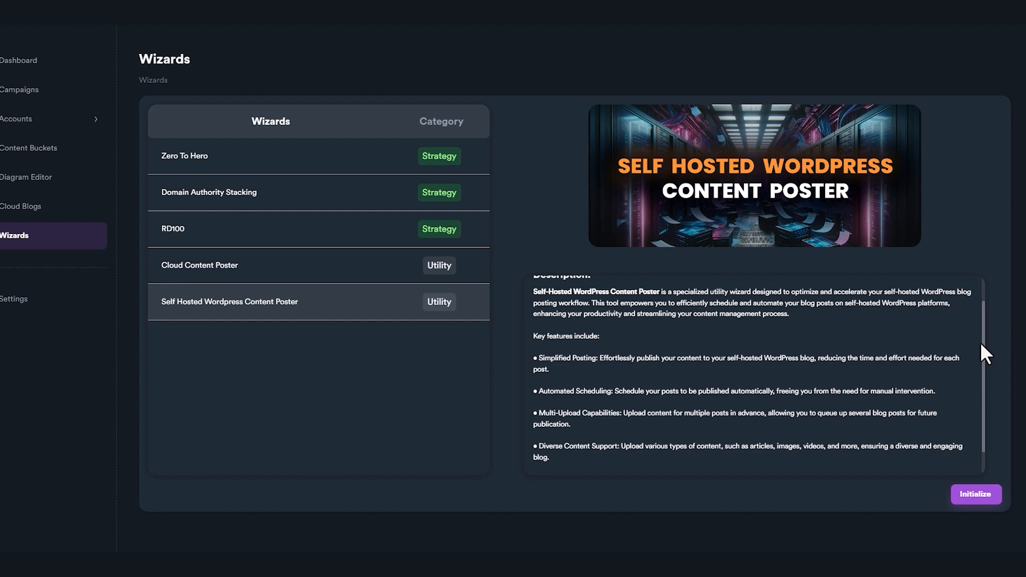
pyautogui.click(281, 272)
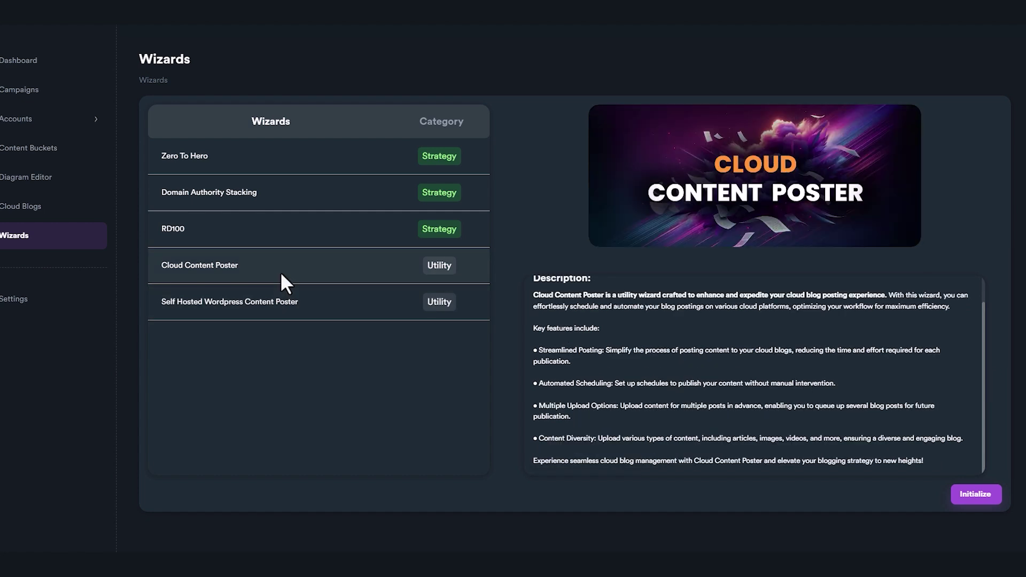
pyautogui.click(299, 229)
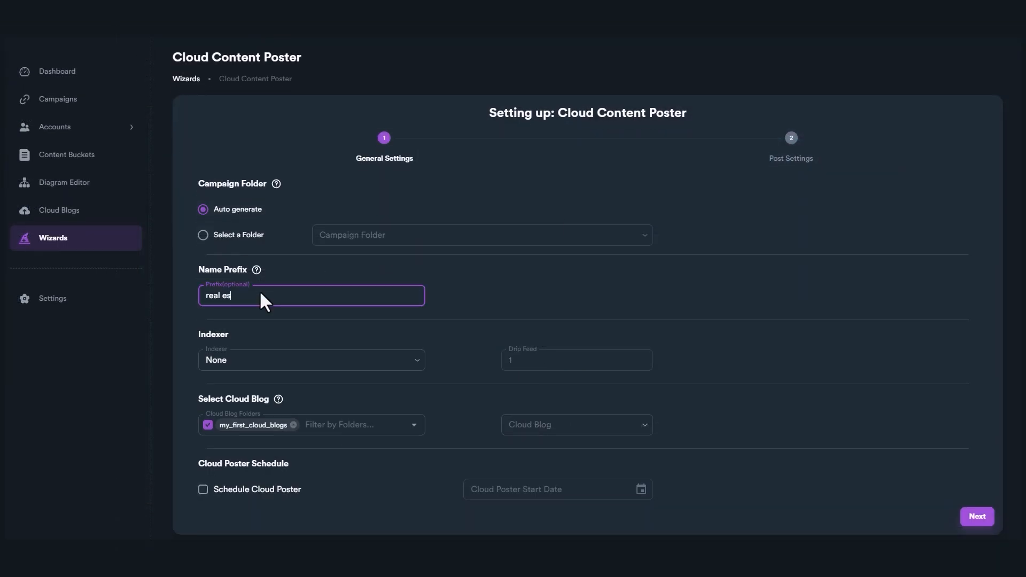
pyautogui.write('tate')
# Set a real estate name prefix, Omega as indexer and a scheduled start date for the Cloud Content Poster.
pyautogui.click(311, 360)
pyautogui.click(280, 417)
pyautogui.click(577, 424)
pyautogui.click(640, 490)
pyautogui.click(591, 417)
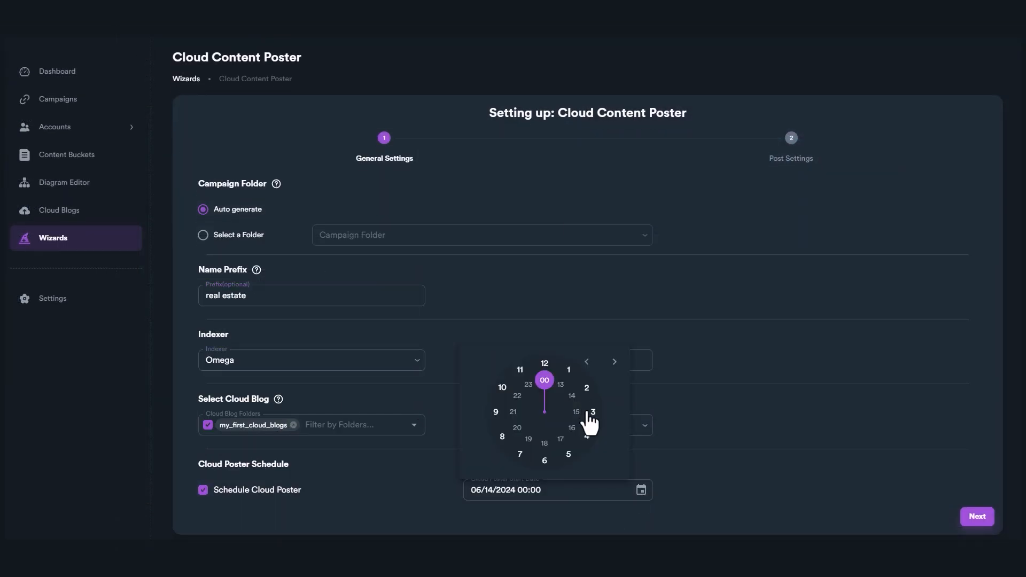
# In post settings choose the real estate articles content bucket and move to the total posts field.
pyautogui.click(976, 517)
pyautogui.click(542, 247)
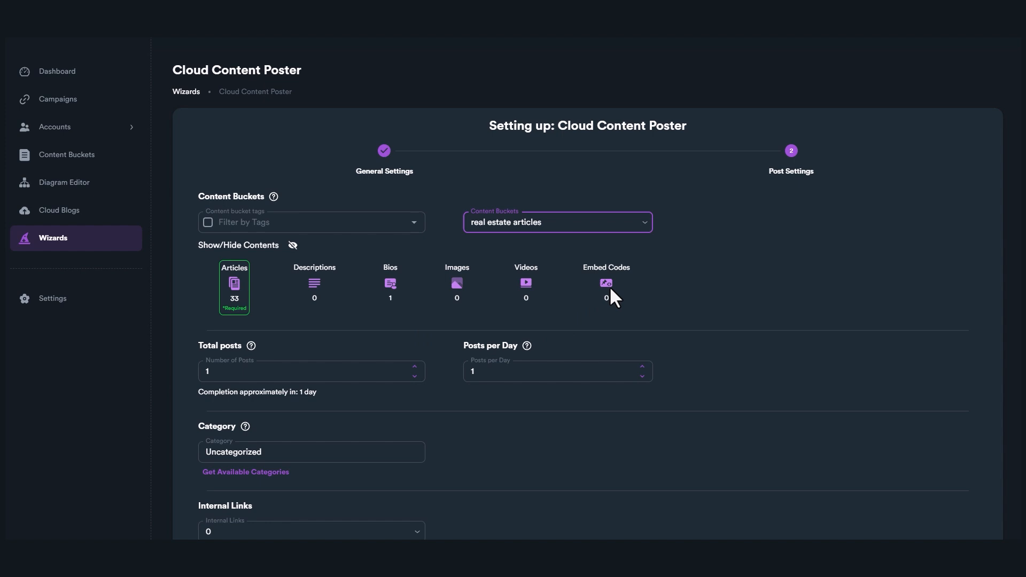
pyautogui.scroll(-1, 469, 320)
pyautogui.hotkey('shift', 'Tab')
pyautogui.scroll(-3, 478, 380)
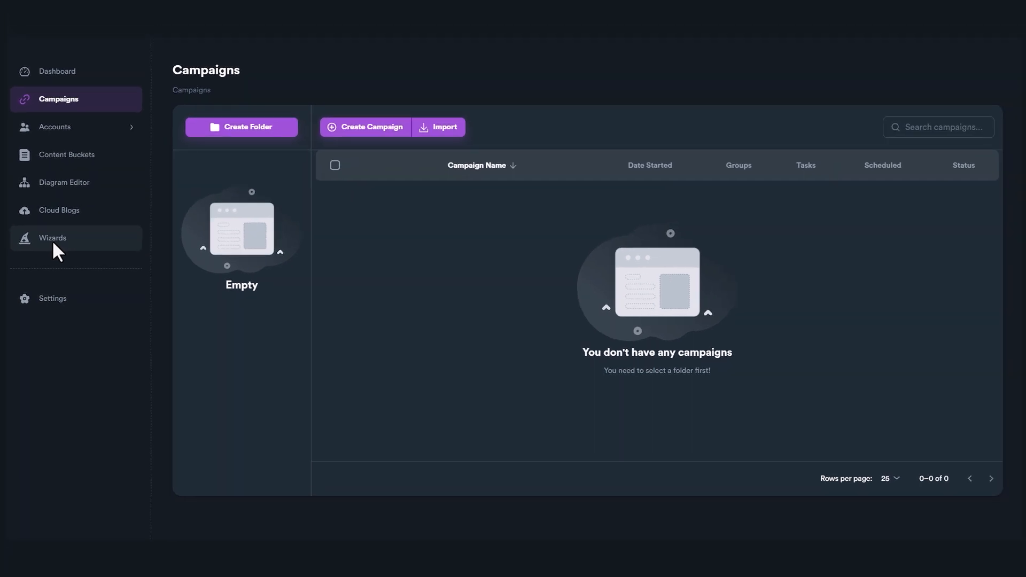
# Return to the Wizards list and read each of the four wizard descriptions.
pyautogui.click(52, 239)
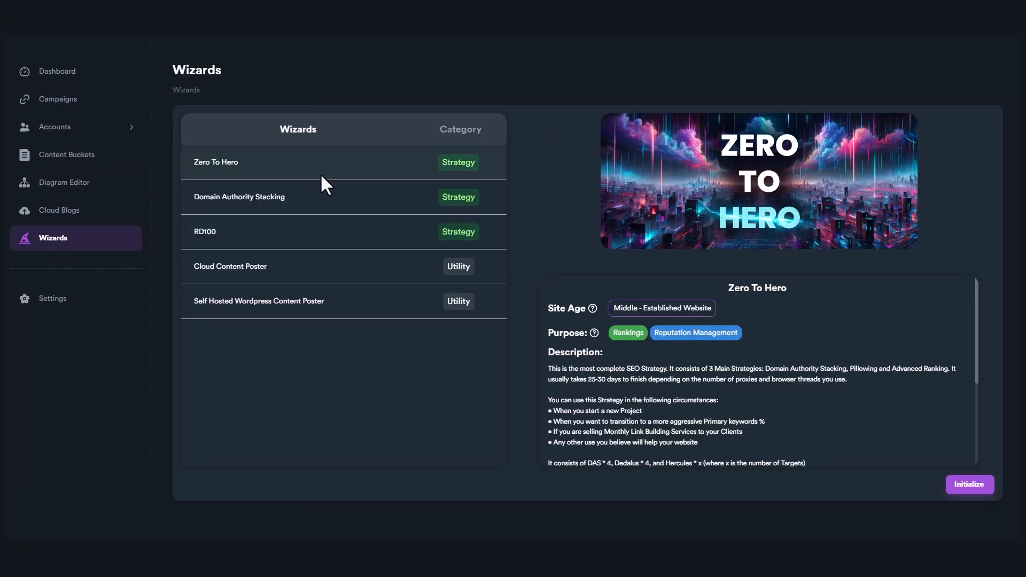
pyautogui.click(312, 204)
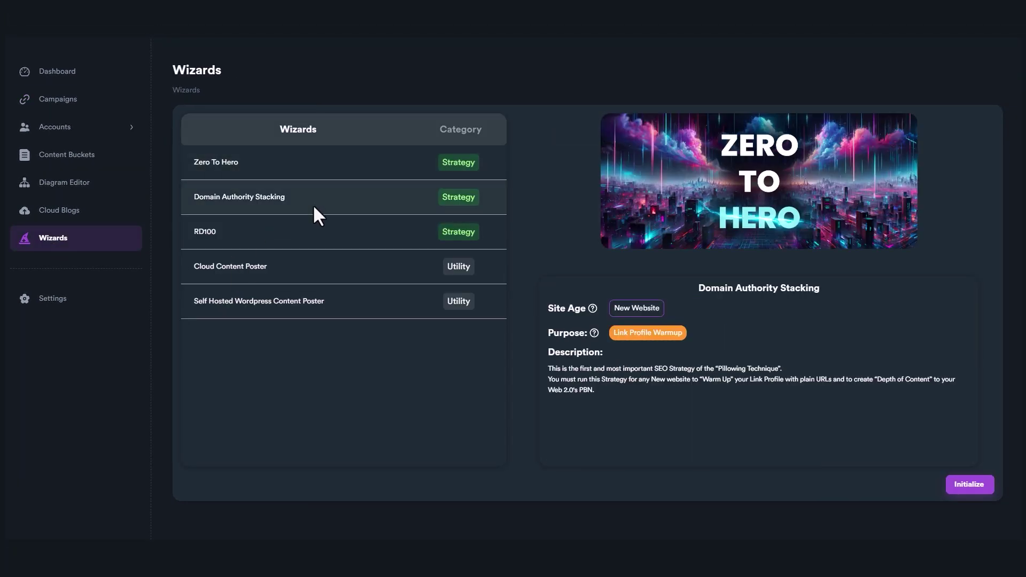
pyautogui.click(293, 237)
pyautogui.click(280, 263)
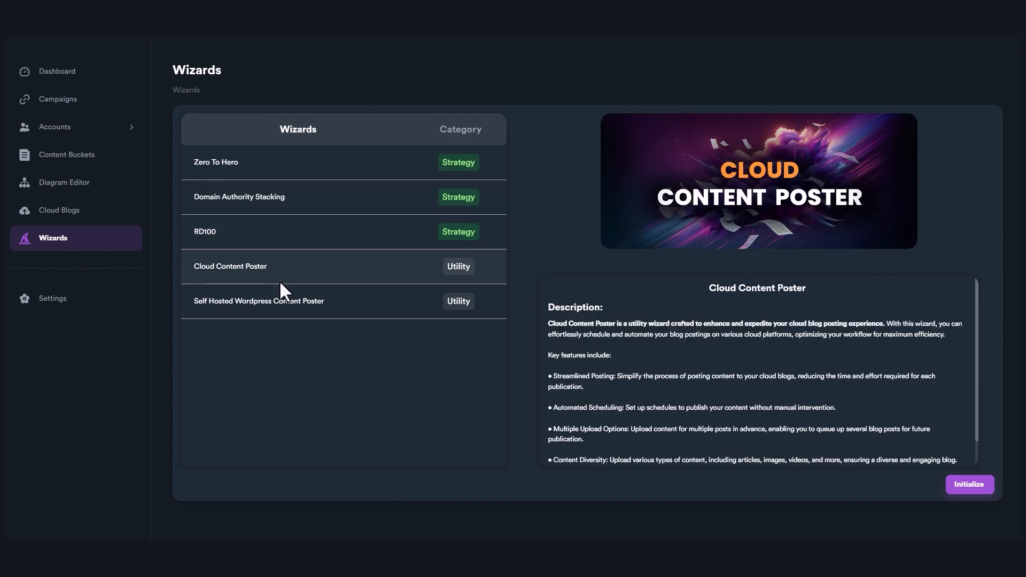
pyautogui.click(279, 295)
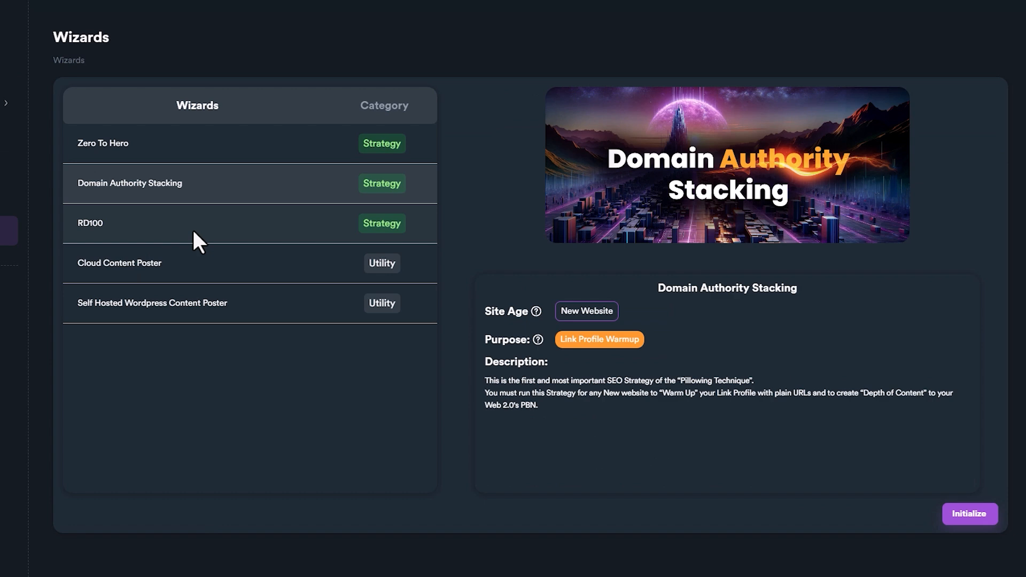
# Reread the RD100, Cloud Content Poster and Self Hosted Wordpress Content Poster descriptions.
pyautogui.click(192, 228)
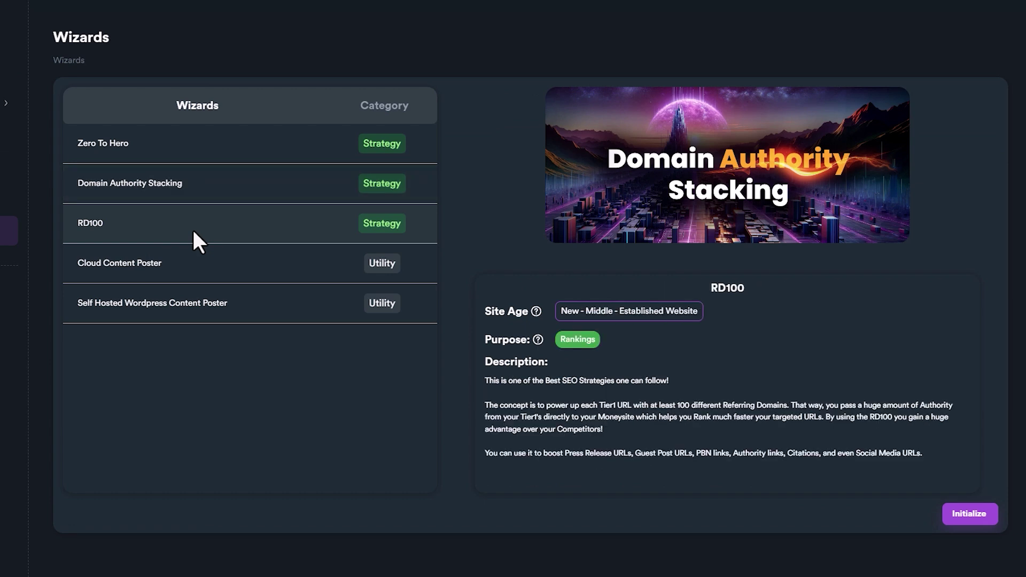
pyautogui.click(183, 272)
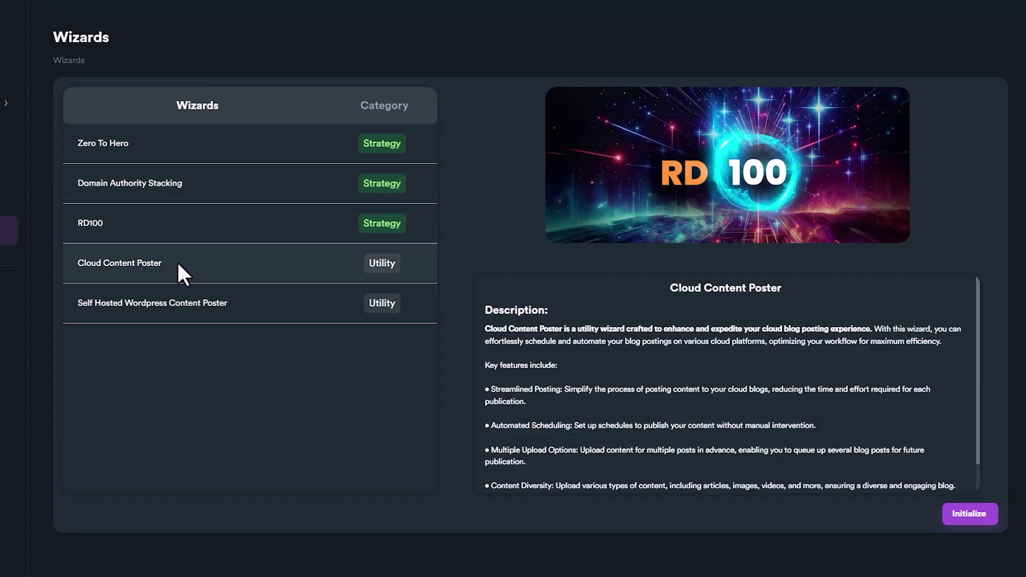
pyautogui.click(177, 305)
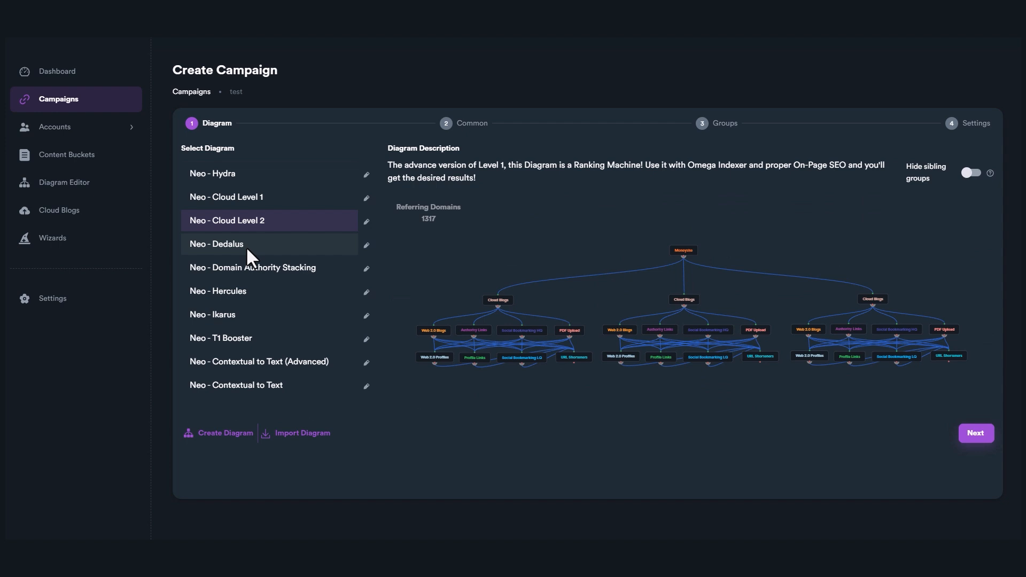
# Preview the Neo - Dedalus diagram, choose Neo - Domain Authority Stacking and continue to common settings.
pyautogui.click(246, 246)
pyautogui.scroll(3, 649, 253)
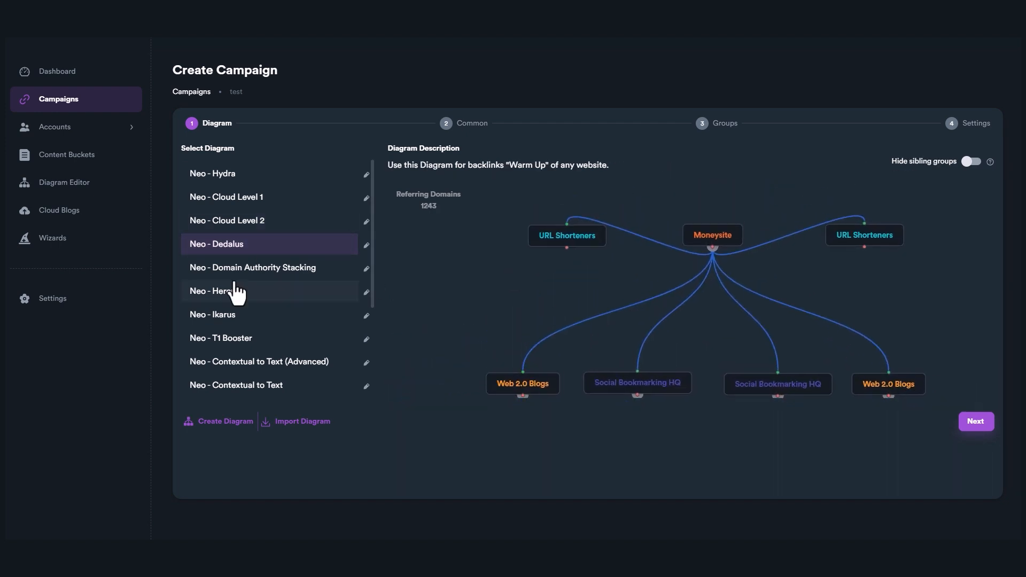
pyautogui.click(252, 267)
pyautogui.scroll(3, 678, 354)
pyautogui.scroll(-3, 678, 354)
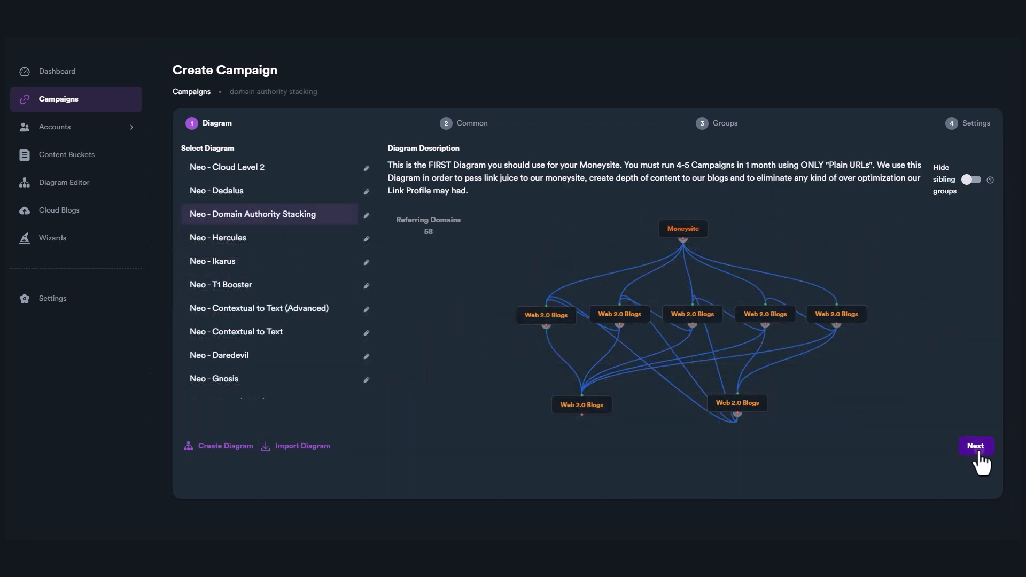
pyautogui.click(975, 446)
pyautogui.write('htt')
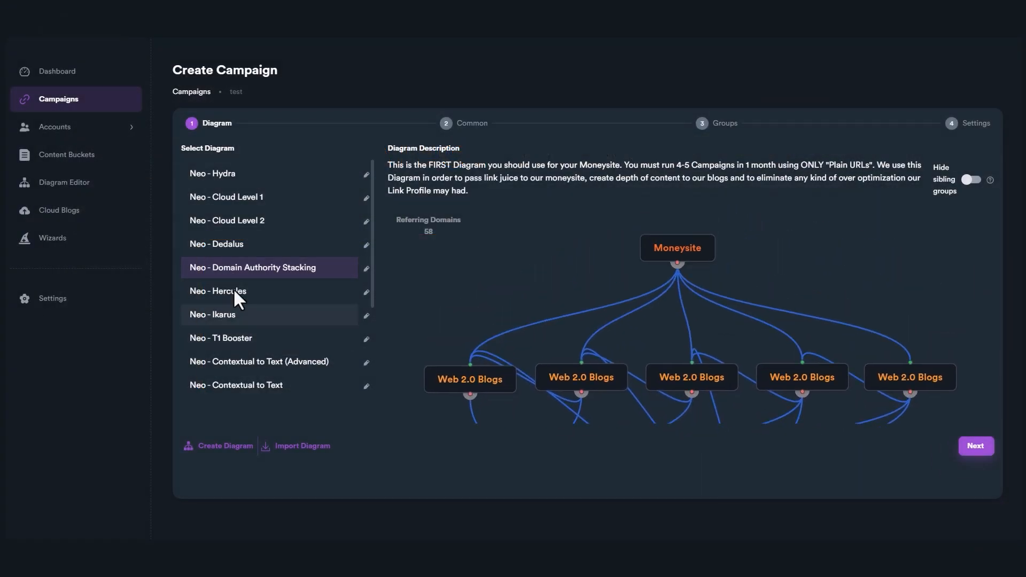
# Compare the Hercules, Ikarus and T1 Booster diagrams, then enable Primary Keywords with a keyword.
pyautogui.click(229, 290)
pyautogui.moveTo(618, 353)
pyautogui.mouseDown()
pyautogui.moveTo(535, 272)
pyautogui.moveTo(705, 320)
pyautogui.moveTo(665, 317)
pyautogui.mouseUp()
pyautogui.click(241, 315)
pyautogui.click(233, 337)
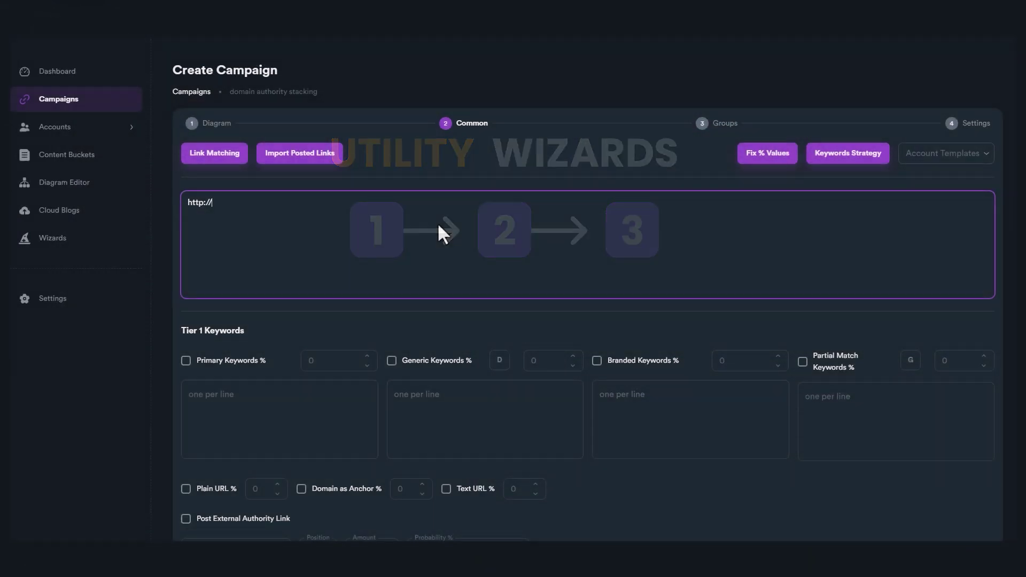
pyautogui.write('mysite.com')
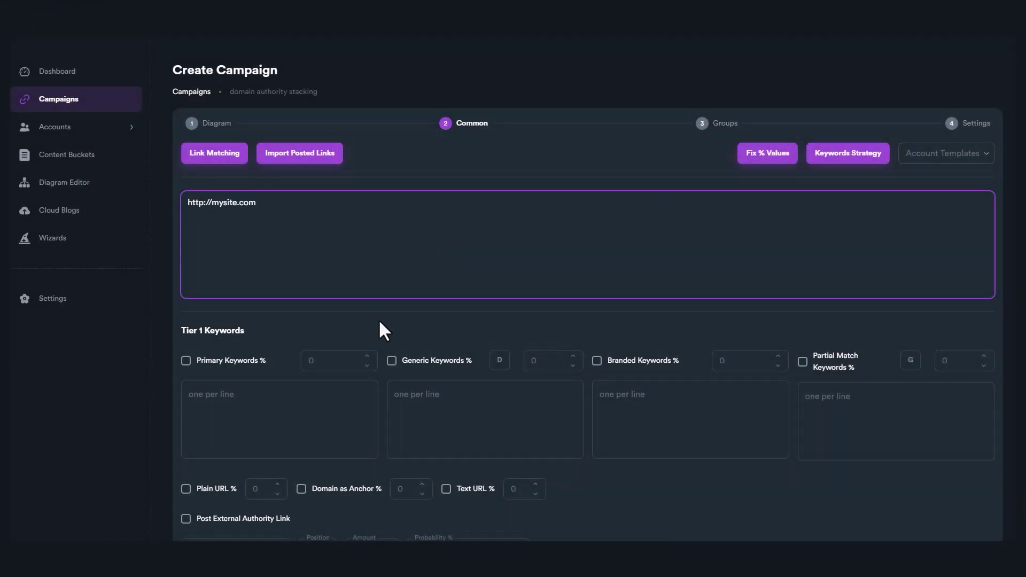
pyautogui.scroll(-2, 379, 319)
pyautogui.click(235, 303)
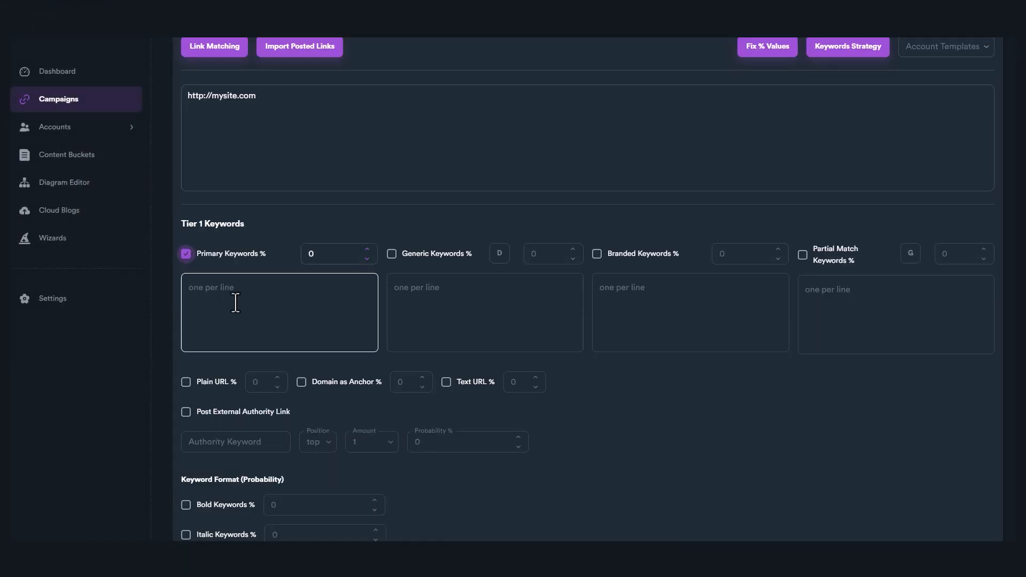
pyautogui.write('keyword')
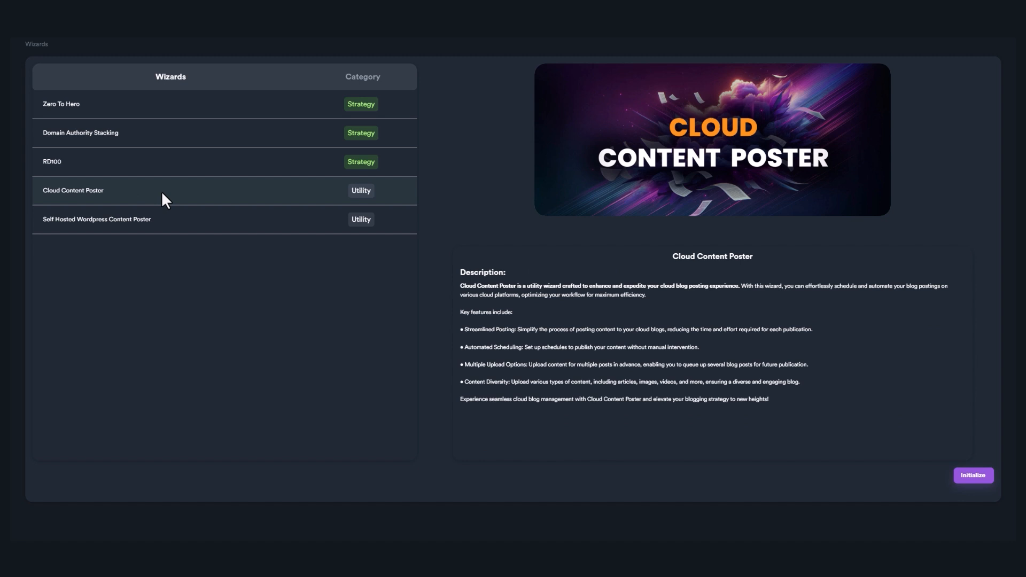
# Start the Cloud Content Poster wizard with the cloud_post folder and 2 internal links.
pyautogui.click(972, 475)
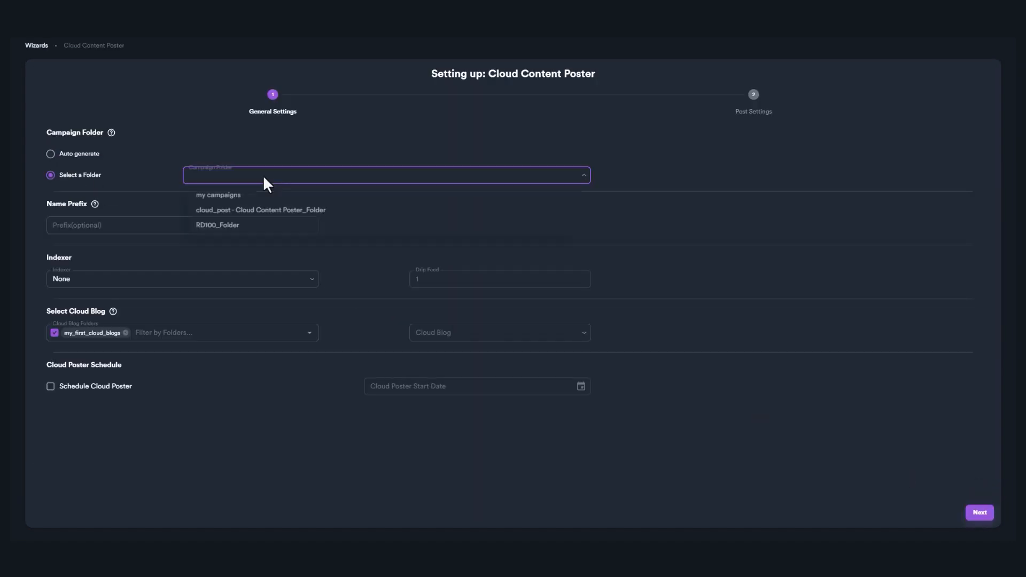
pyautogui.click(256, 211)
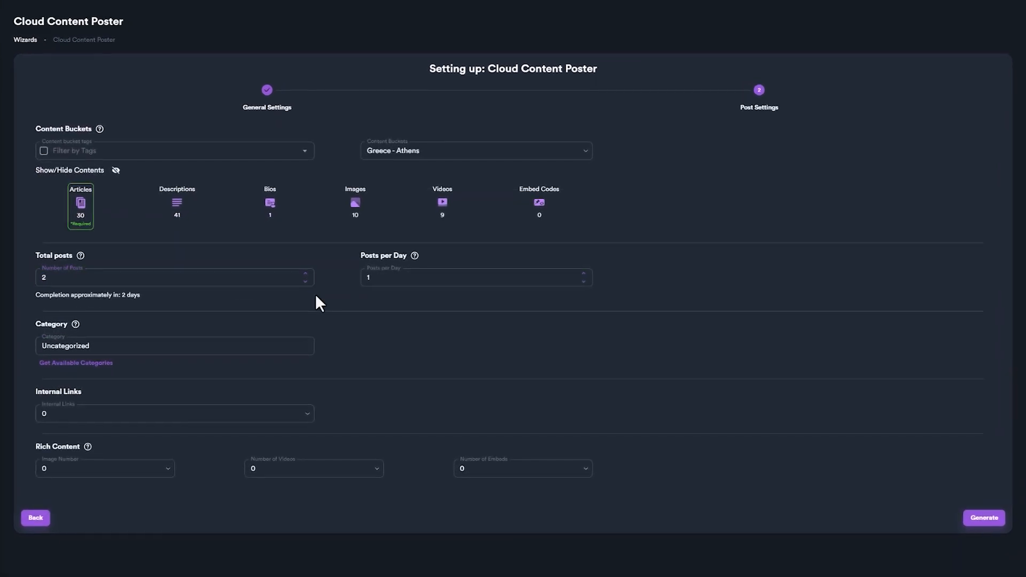
pyautogui.click(104, 414)
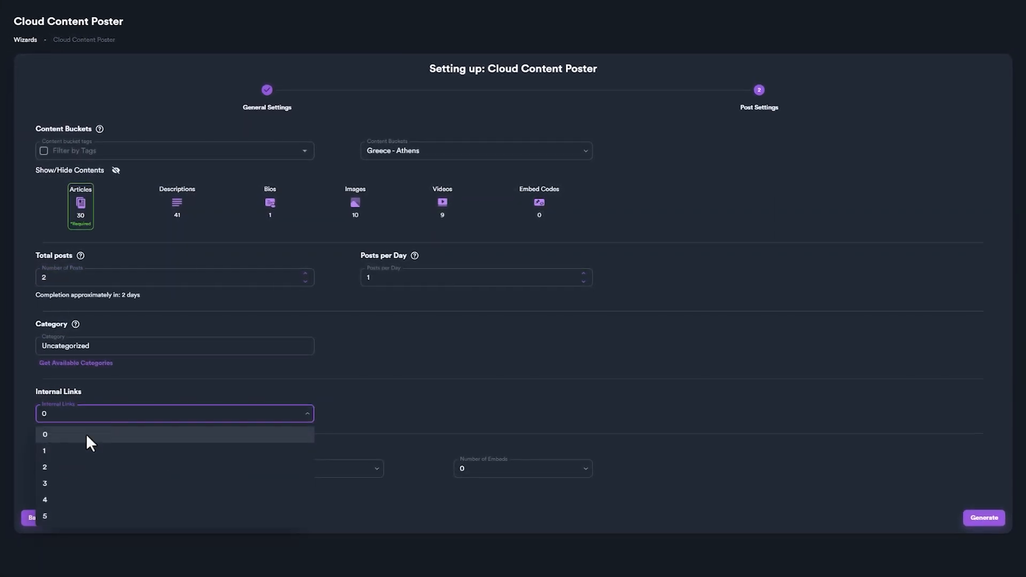
pyautogui.click(64, 467)
pyautogui.click(170, 467)
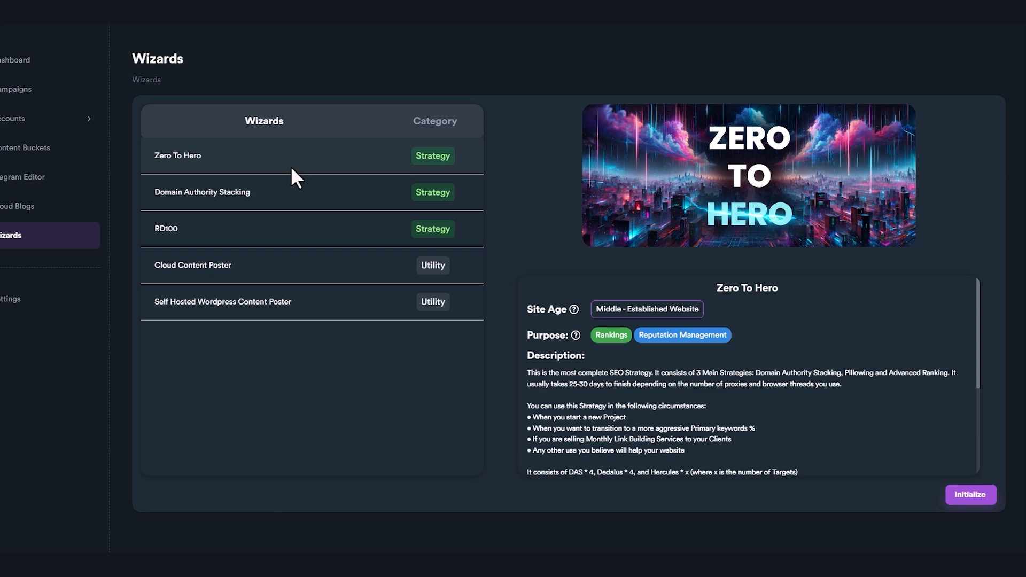
# Read the Domain Authority Stacking, RD100 and Cloud Content Poster descriptions.
pyautogui.click(252, 197)
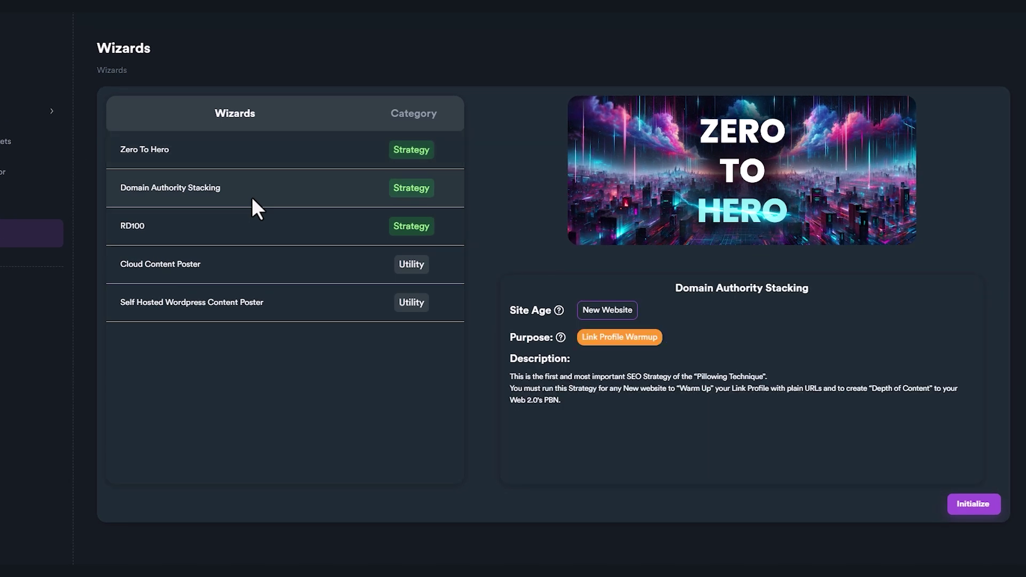
pyautogui.click(229, 232)
pyautogui.click(216, 264)
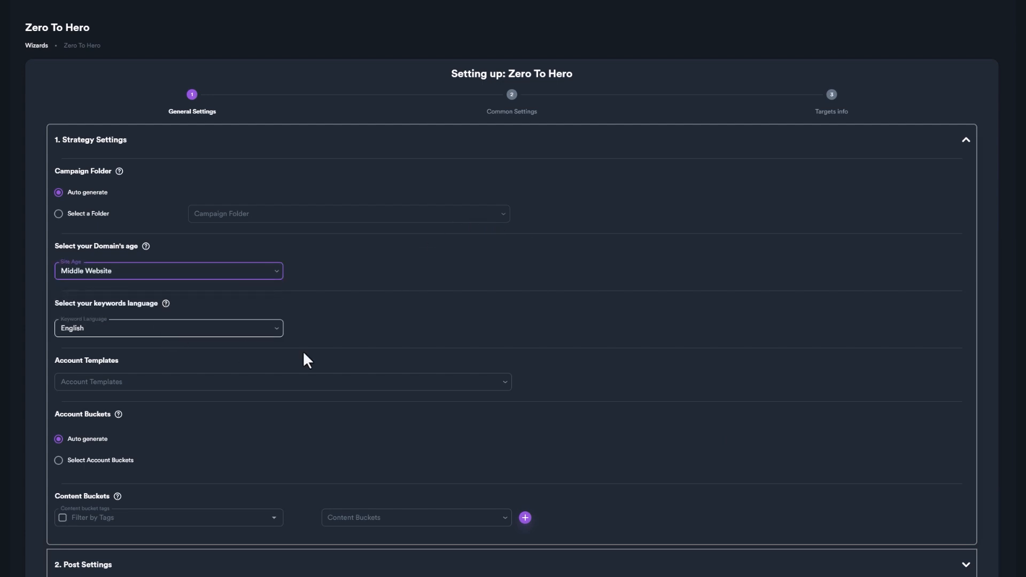
pyautogui.scroll(-2, 302, 350)
# Choose specific account buckets, start the Domain Authority Stacking and RD100 wizards and check the keyword language choices.
pyautogui.click(58, 371)
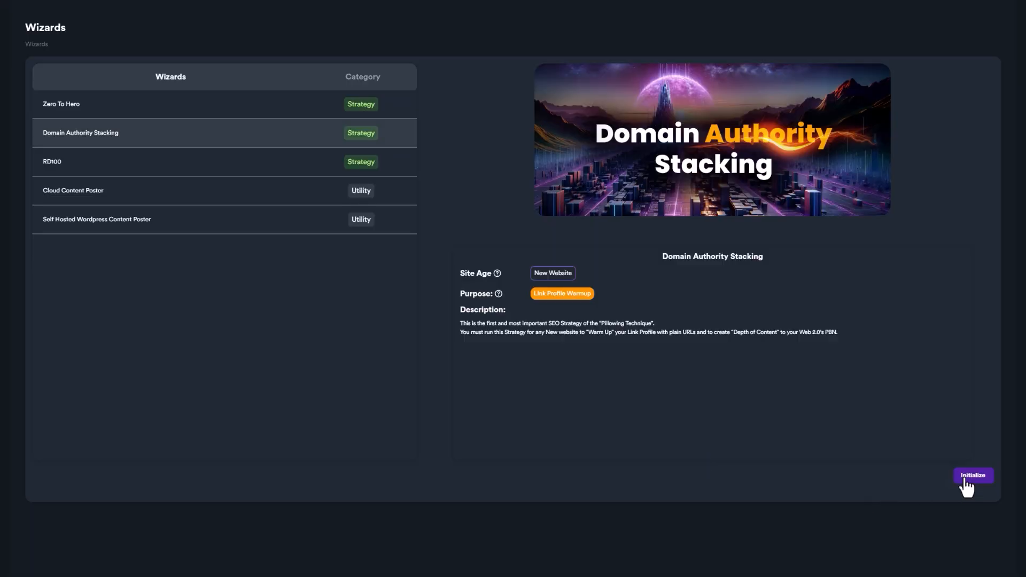
pyautogui.click(967, 480)
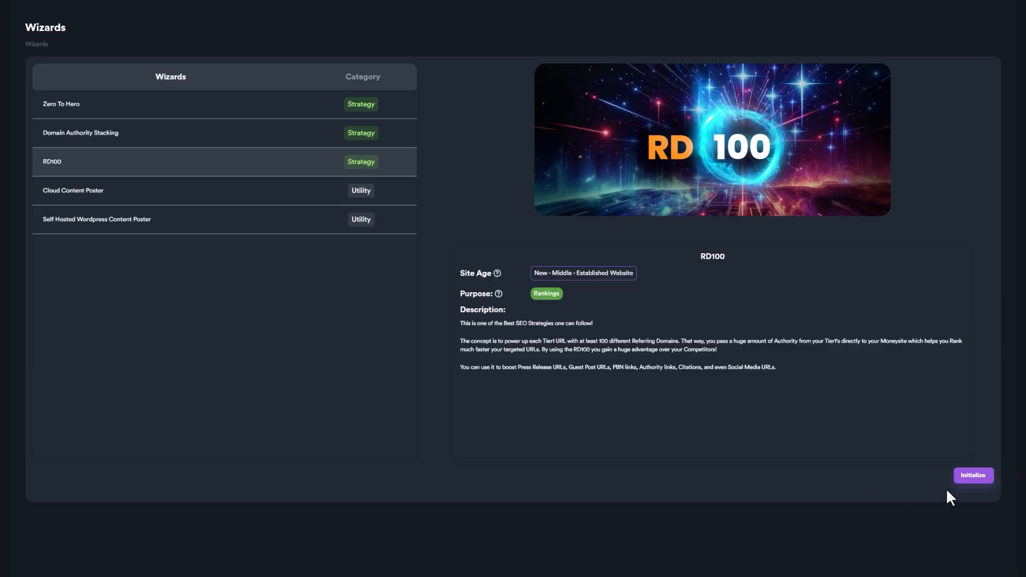
pyautogui.click(972, 476)
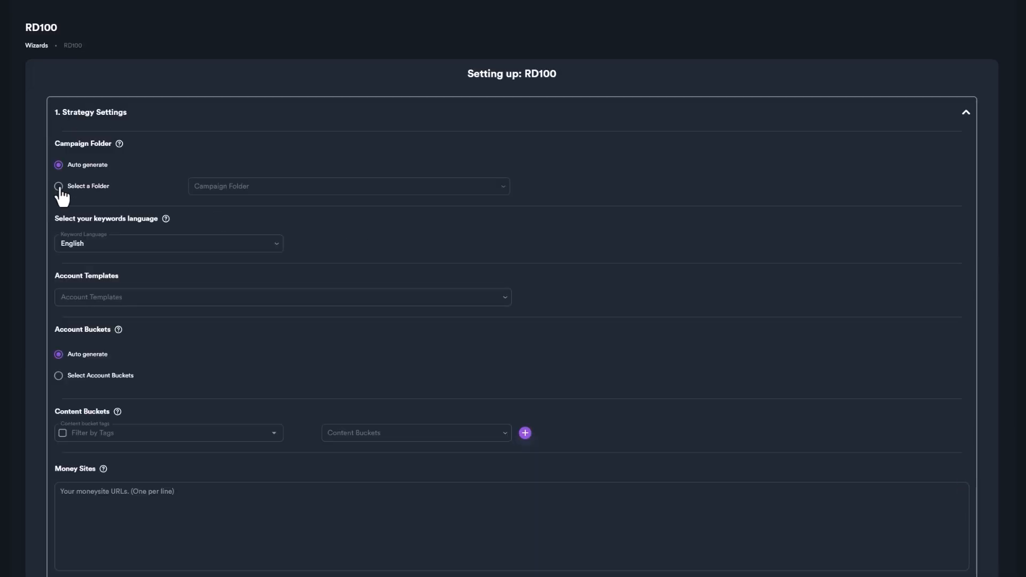
pyautogui.click(276, 248)
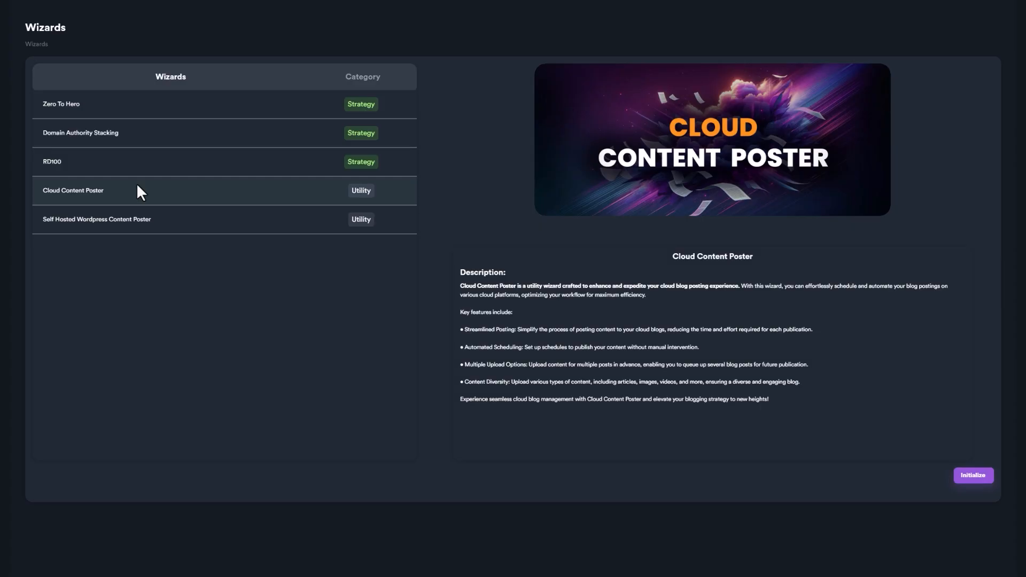
# Start the content poster wizard and choose the cloud_post folder.
pyautogui.click(161, 190)
pyautogui.click(977, 475)
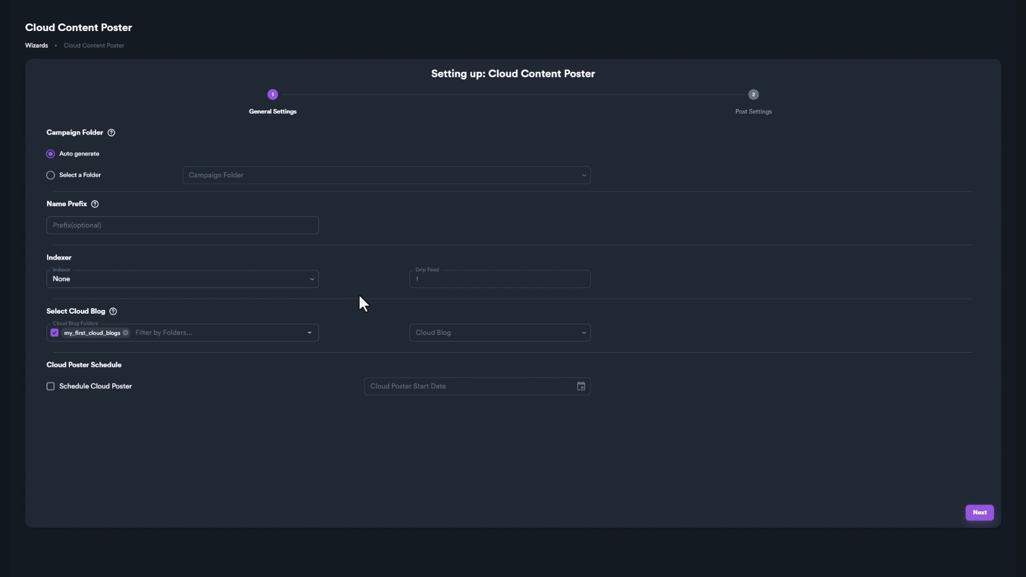
pyautogui.click(263, 175)
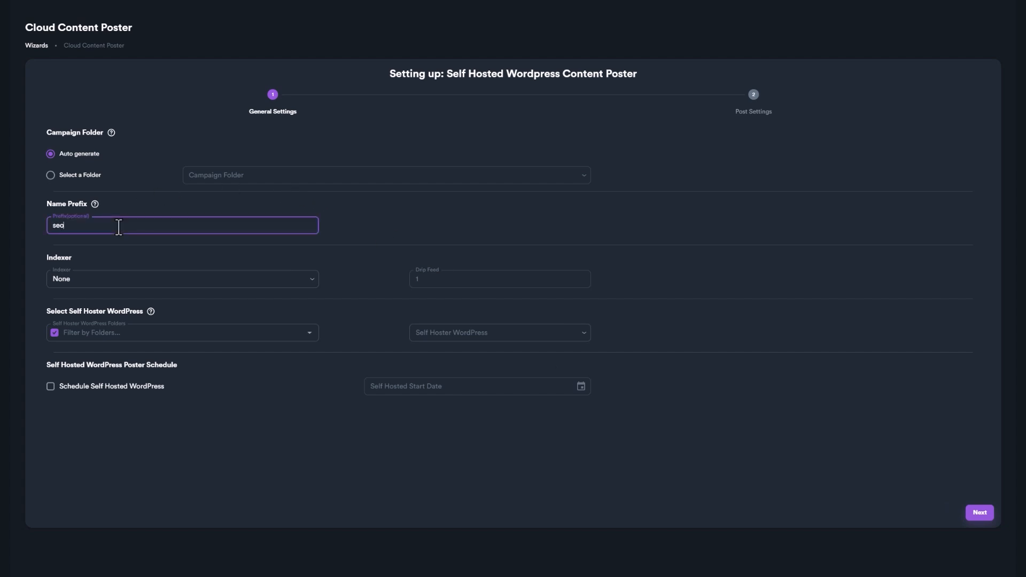
# Set Colinkri as the indexer, filter for self hosted WordPress folders and pick a posting start date.
pyautogui.click(194, 281)
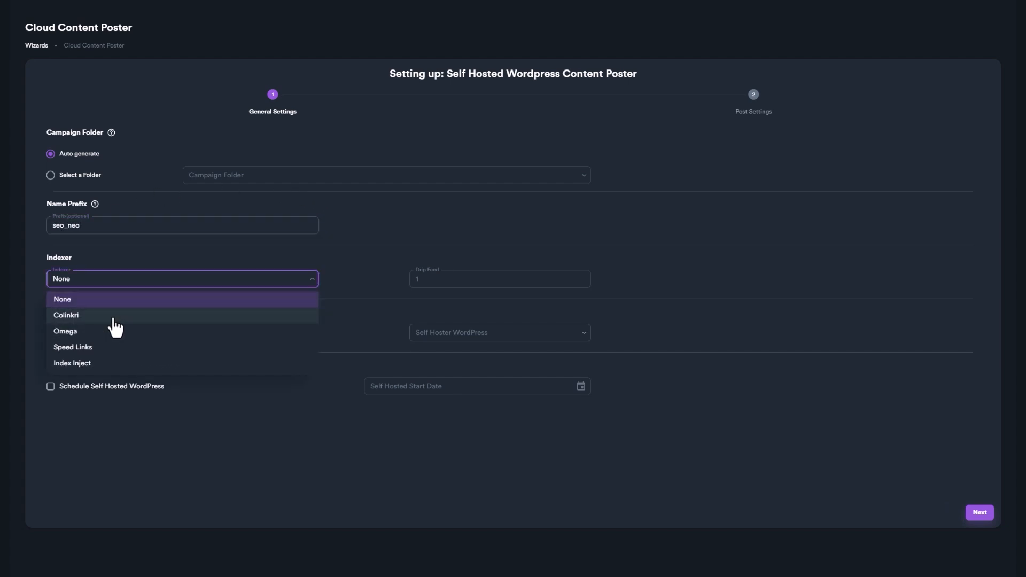
pyautogui.click(115, 317)
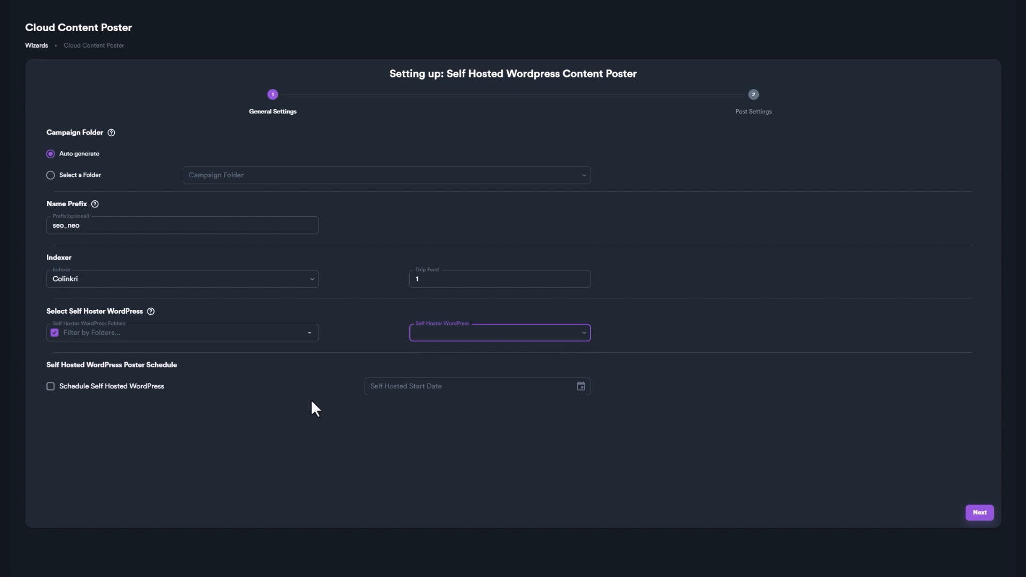
pyautogui.click(309, 333)
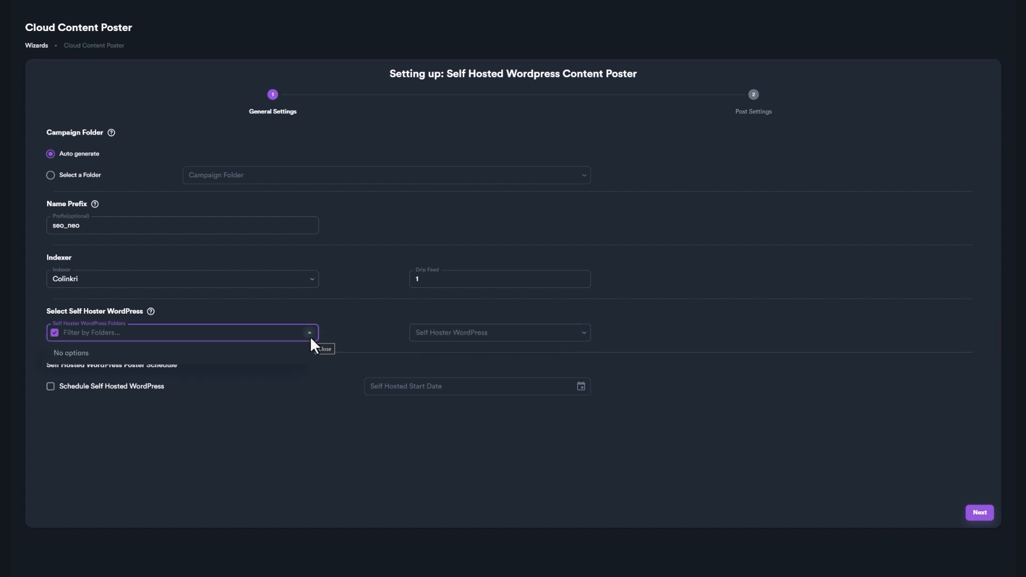
pyautogui.click(581, 387)
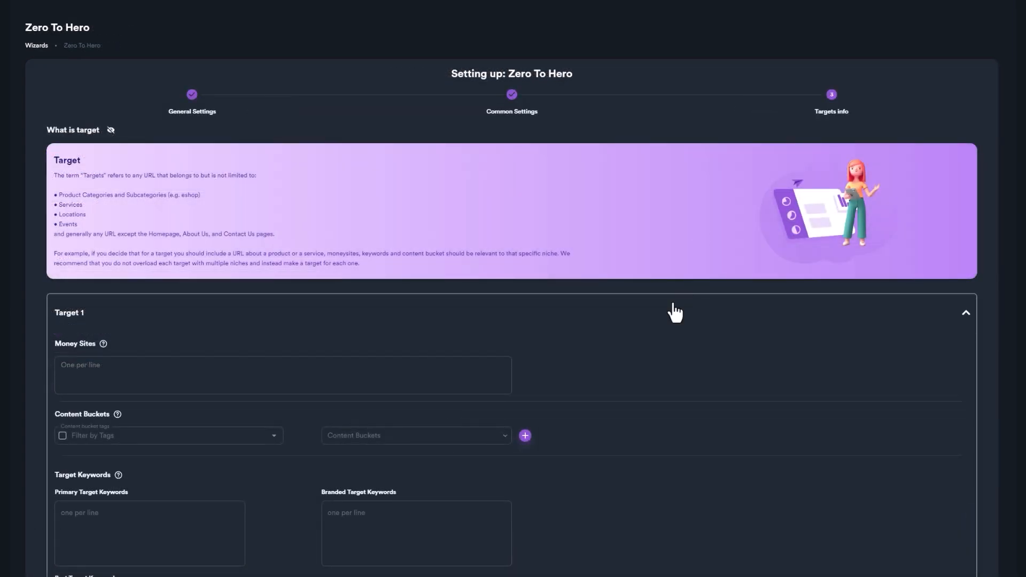
pyautogui.scroll(-1, 678, 286)
pyautogui.scroll(-1, 677, 297)
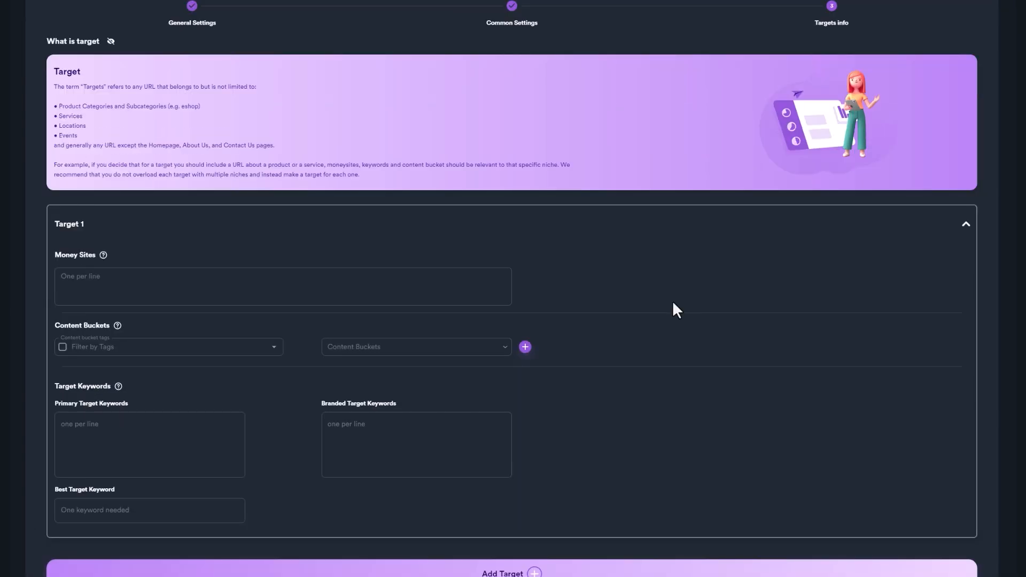
pyautogui.scroll(-2, 672, 301)
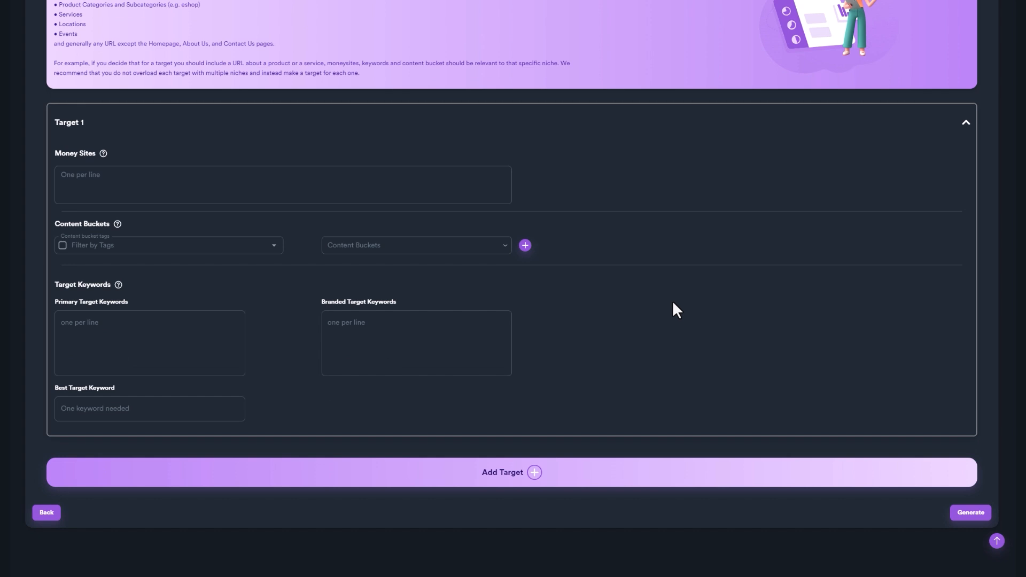
# Add Target 2 to the Zero To Hero targets.
pyautogui.click(514, 477)
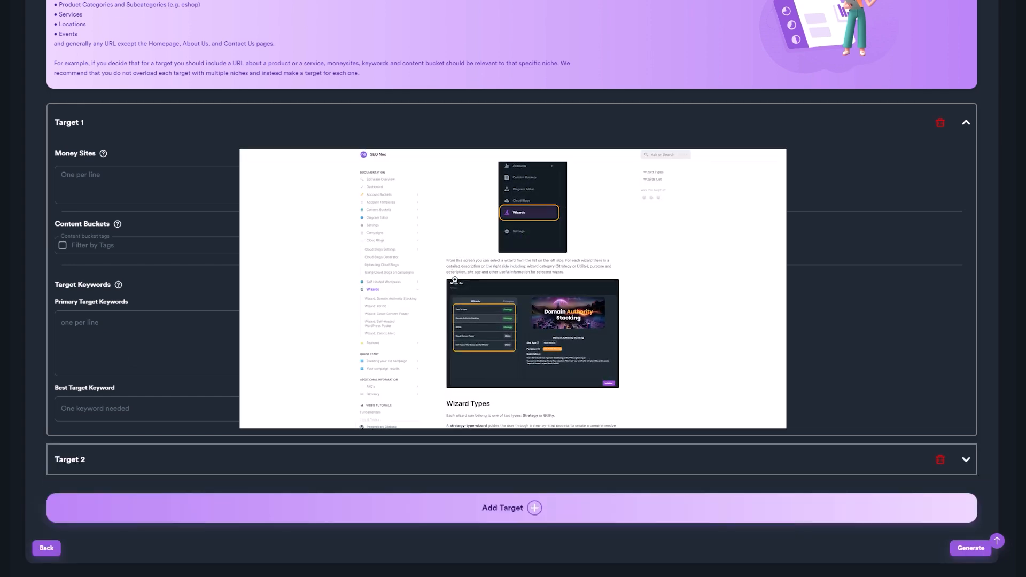